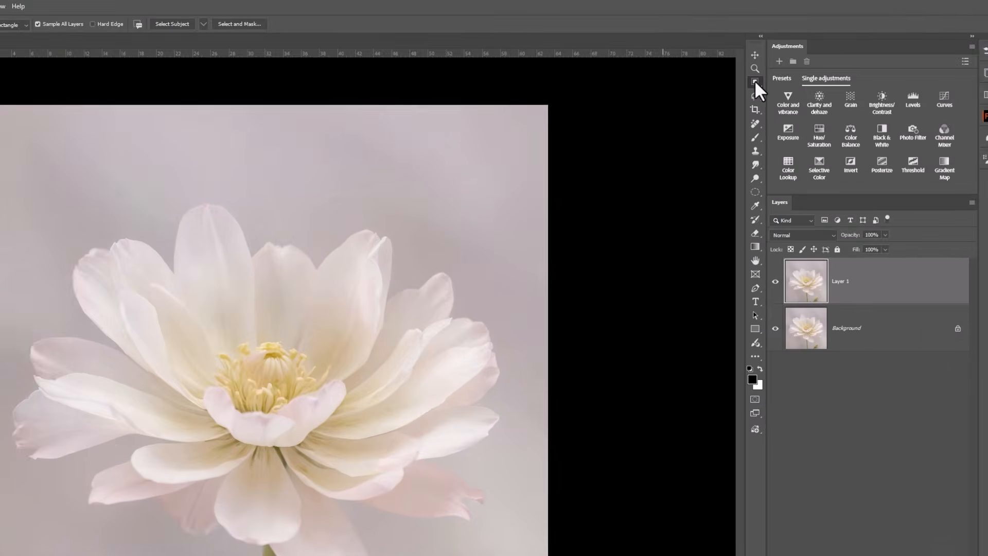
Select the whole flower head with the Object Selection tool by enclosing it in a rectangle.
{"action": "left_click", "coordinate": [715, 61]}
{"action": "right_click", "coordinate": [764, 85]}
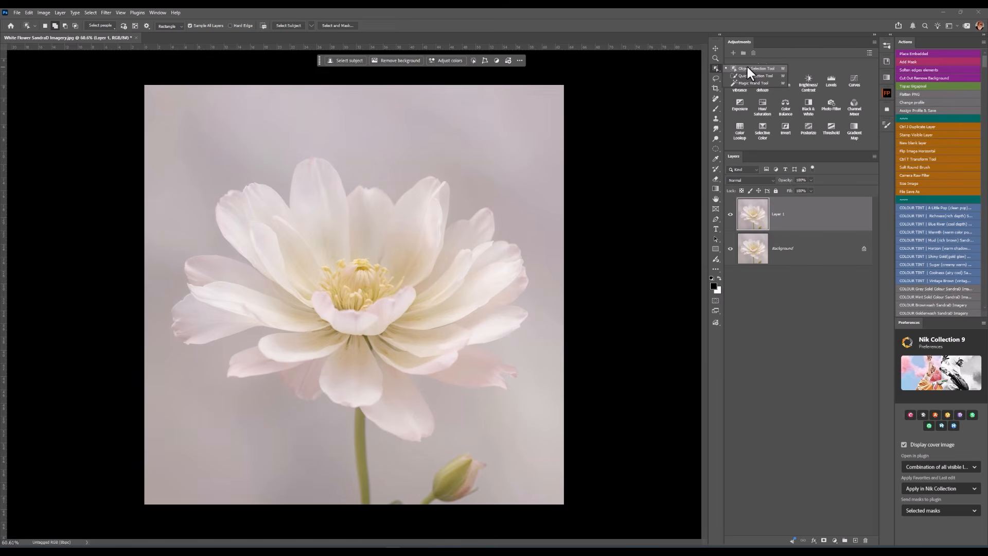
{"action": "left_click", "coordinate": [747, 67]}
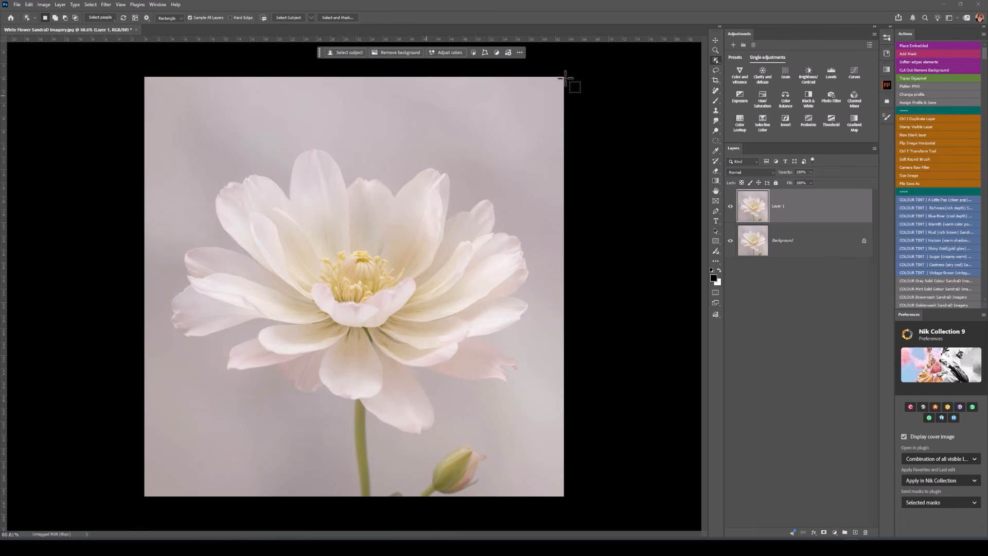
{"action": "left_click", "coordinate": [163, 114]}
{"action": "left_click_drag", "start_coordinate": [171, 113], "coordinate": [559, 436]}
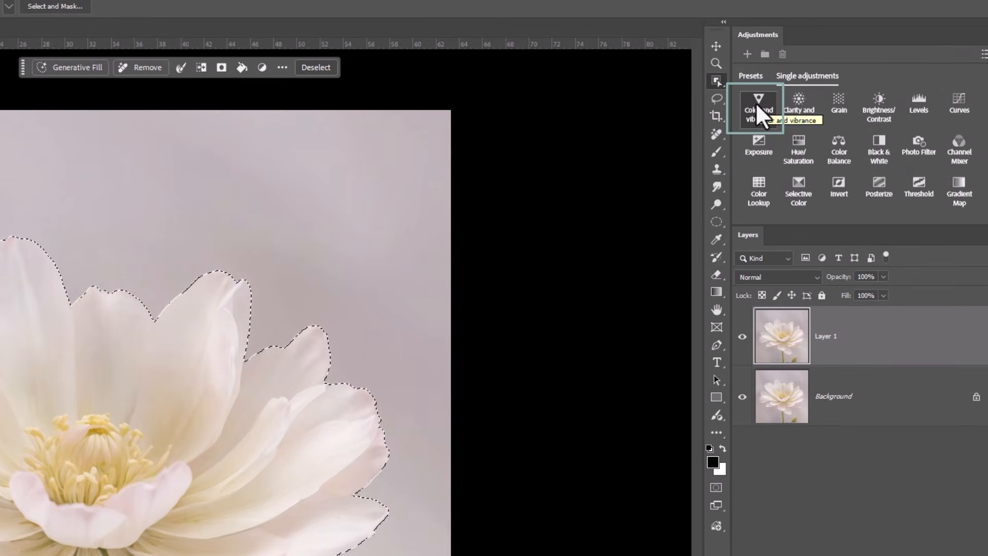
Add a Color and vibrance adjustment for the selected flower with Vibrance -27 and Saturation about +13.
{"action": "left_click", "coordinate": [755, 103]}
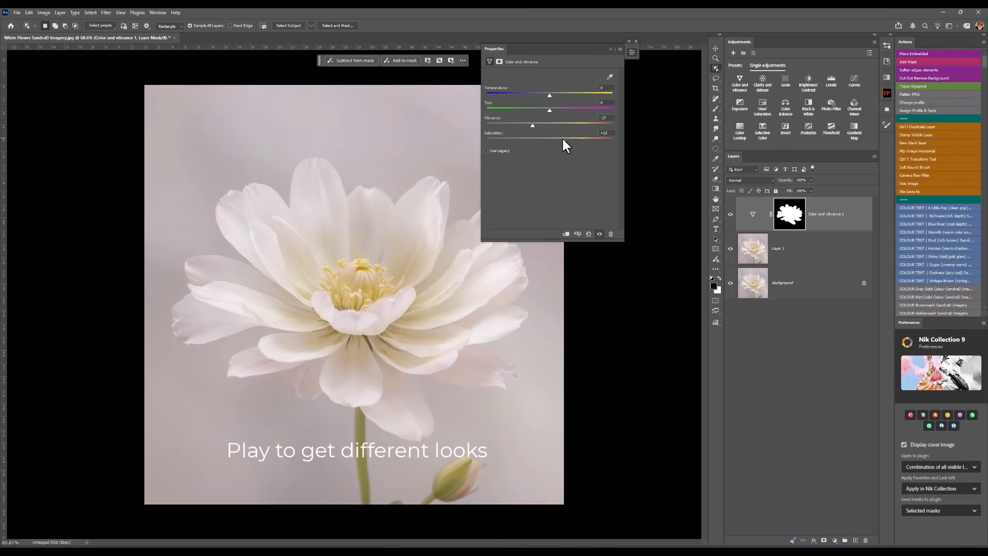
{"action": "left_click_drag", "start_coordinate": [556, 145], "coordinate": [558, 146]}
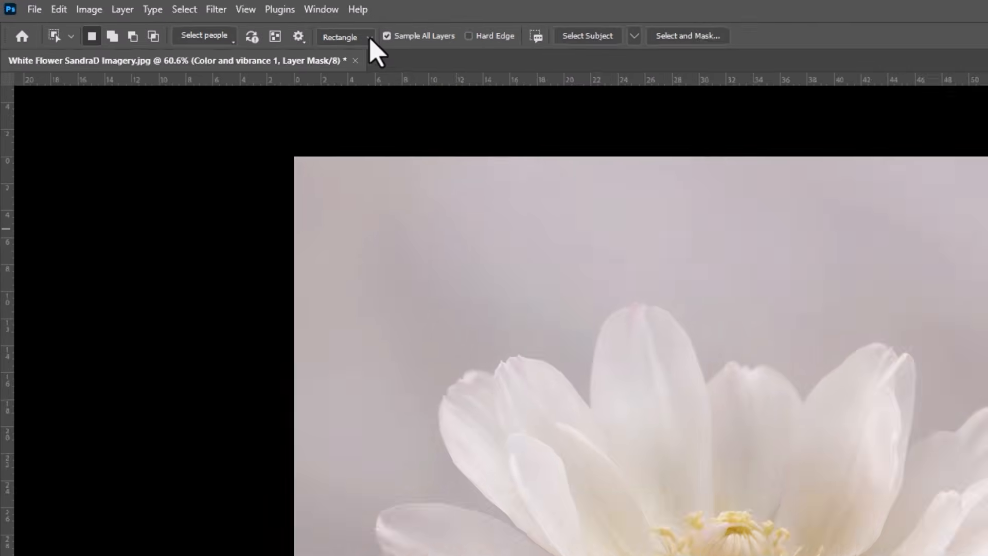
Choose Rectangle as the object selection mode and undo the flower's Color and vibrance adjustment.
{"action": "left_click", "coordinate": [423, 43]}
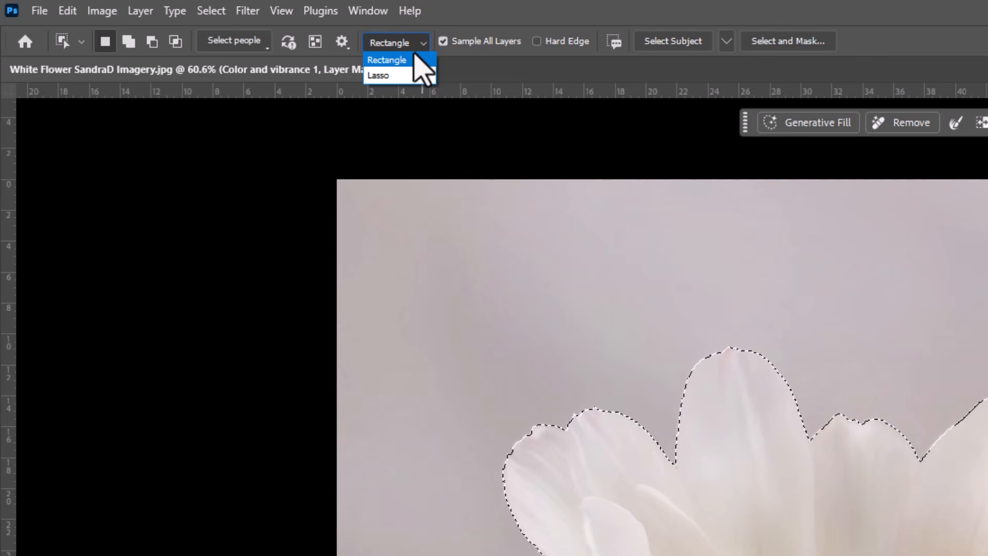
{"action": "left_click", "coordinate": [408, 56]}
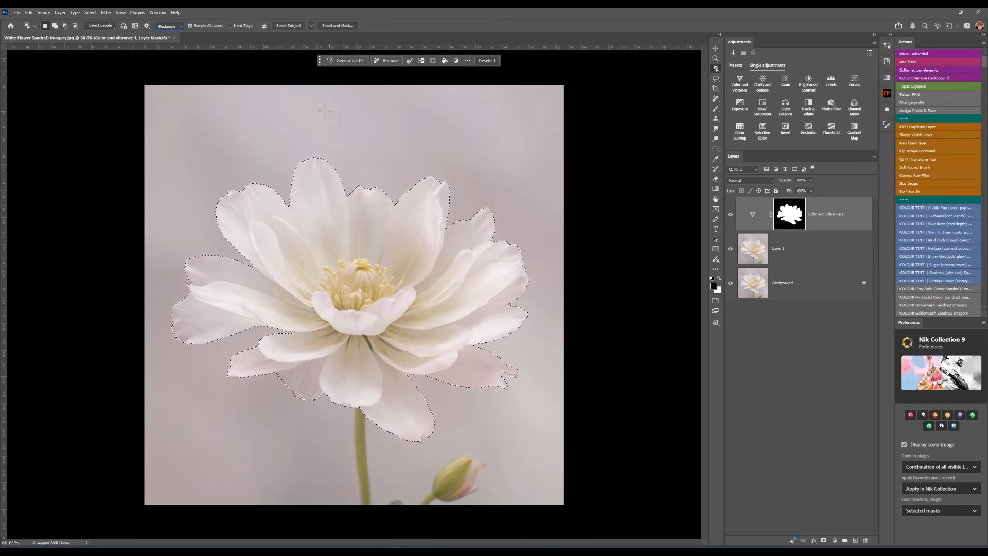
{"action": "key", "text": "ctrl+z"}
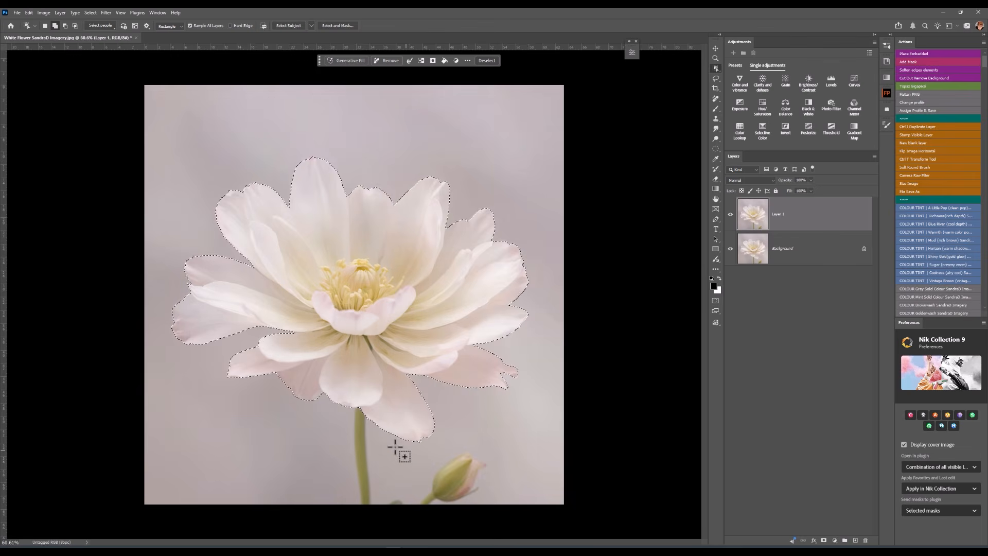
Add the bud and the stem to the flower head selection using Object Selection rectangles.
{"action": "left_click_drag", "start_coordinate": [395, 447], "coordinate": [488, 505]}
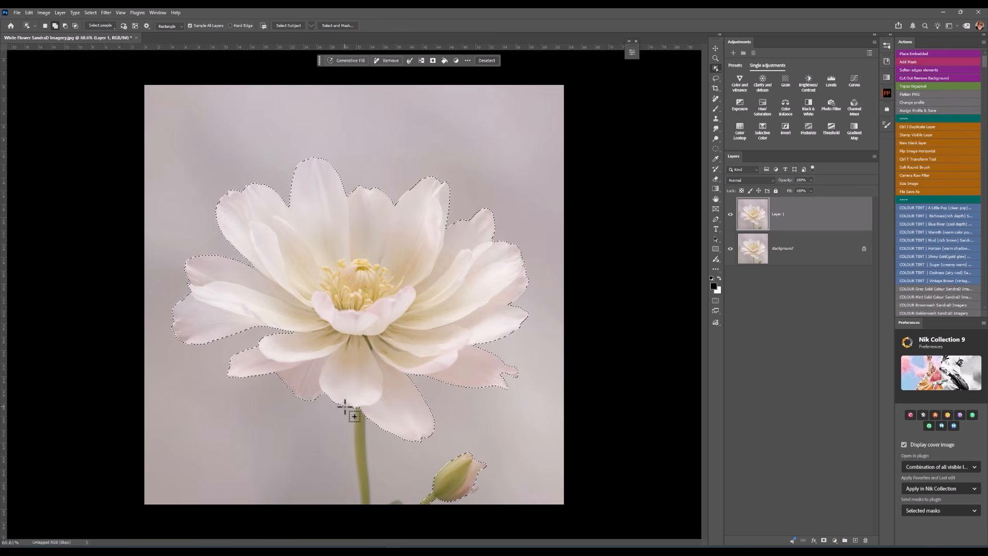
{"action": "left_click_drag", "start_coordinate": [344, 407], "coordinate": [384, 519]}
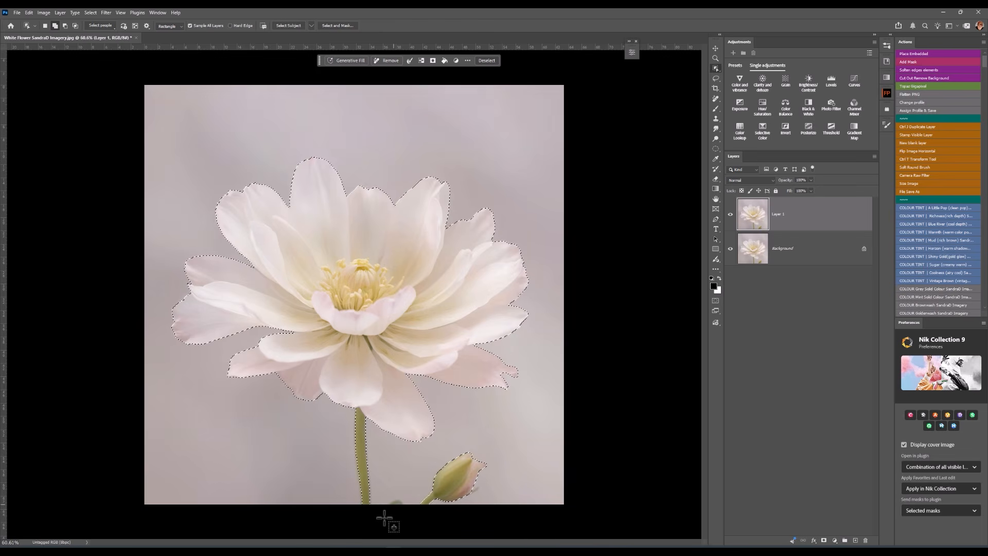
Add a Levels adjustment for the selected flower, stem and bud, and brighten its midtones slightly.
{"action": "left_click", "coordinate": [832, 82]}
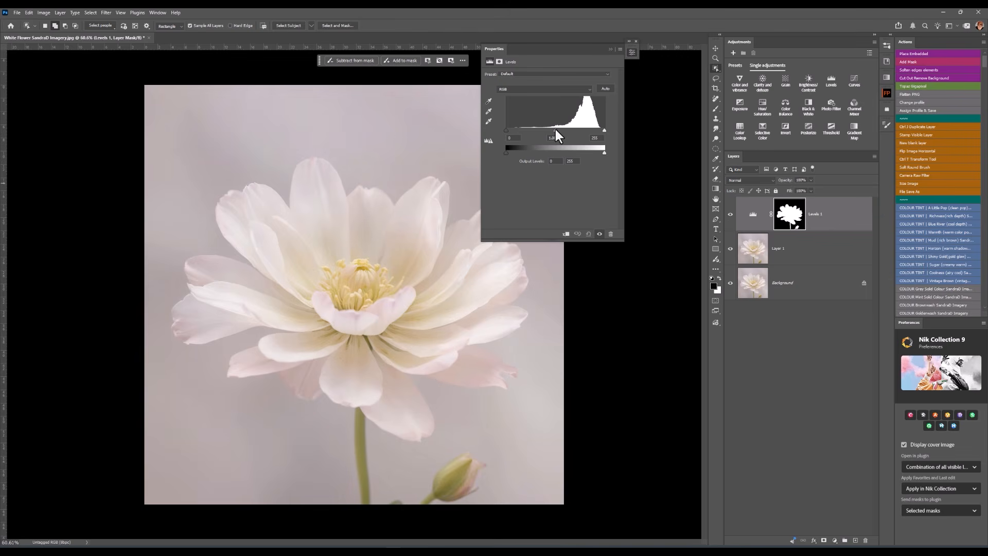
{"action": "mouse_move", "coordinate": [555, 130]}
{"action": "left_mouse_down"}
{"action": "mouse_move", "coordinate": [567, 129]}
{"action": "mouse_move", "coordinate": [554, 129]}
{"action": "left_mouse_up"}
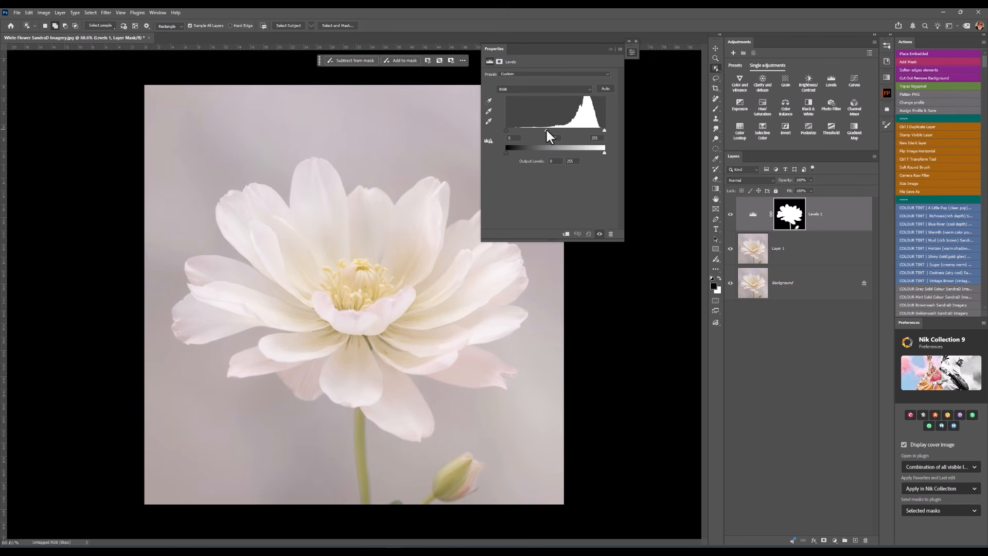
{"action": "left_click_drag", "start_coordinate": [547, 129], "coordinate": [552, 129]}
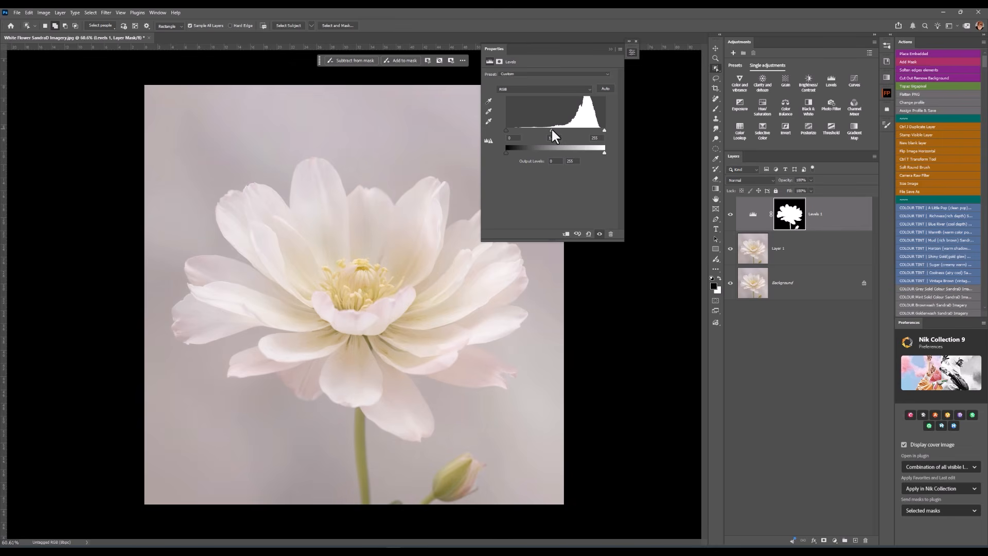
{"action": "left_click", "coordinate": [636, 40]}
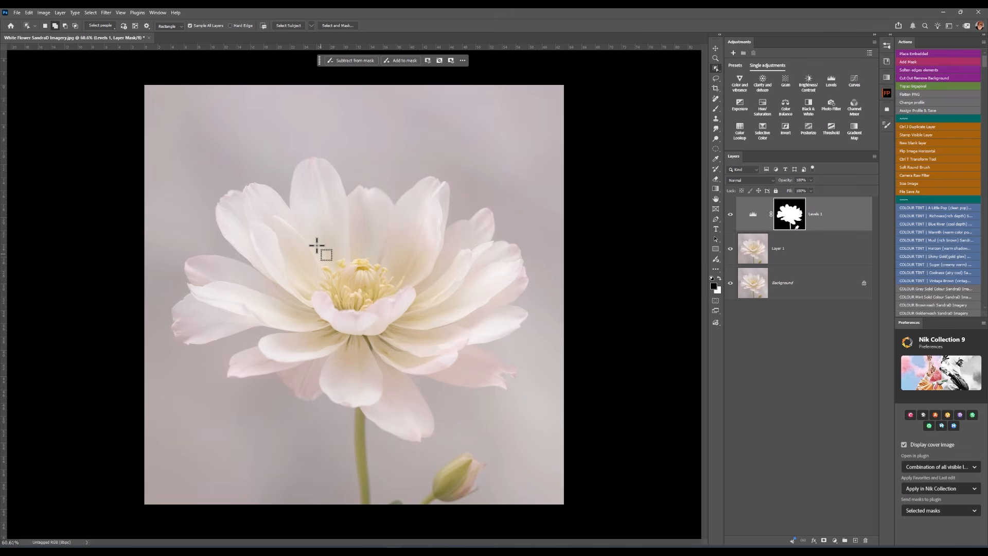
Select the flower's centre and give it a Color and vibrance adjustment with Vibrance +2 and Saturation +16.
{"action": "left_click_drag", "start_coordinate": [316, 245], "coordinate": [407, 336]}
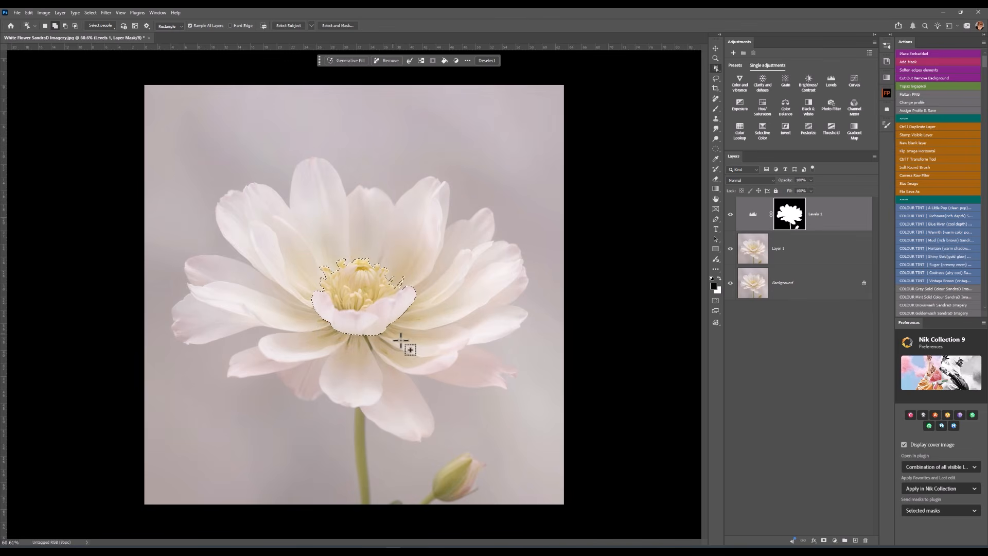
{"action": "scroll", "coordinate": [286, 321], "scroll_direction": "up", "scroll_amount": 2}
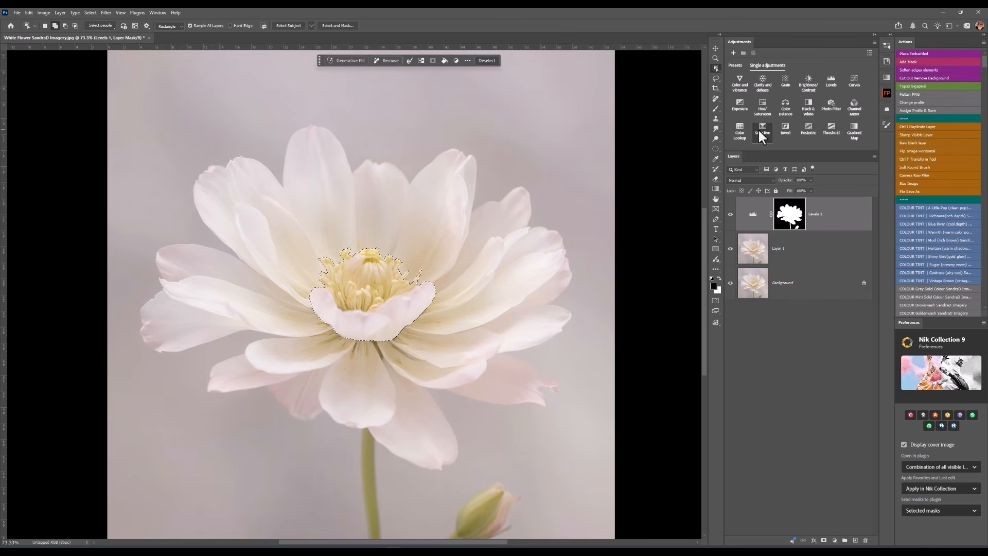
{"action": "left_click", "coordinate": [741, 86]}
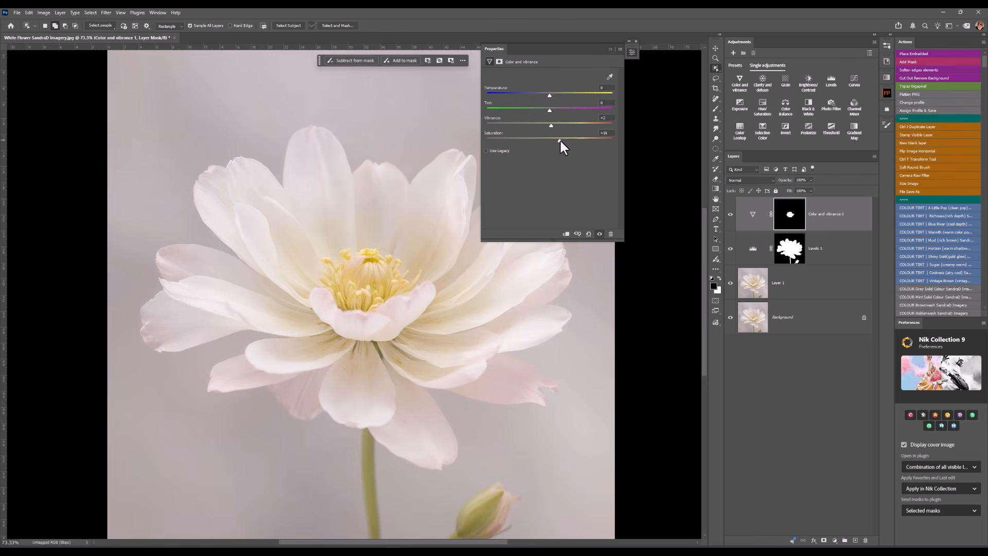
{"action": "left_click", "coordinate": [636, 39]}
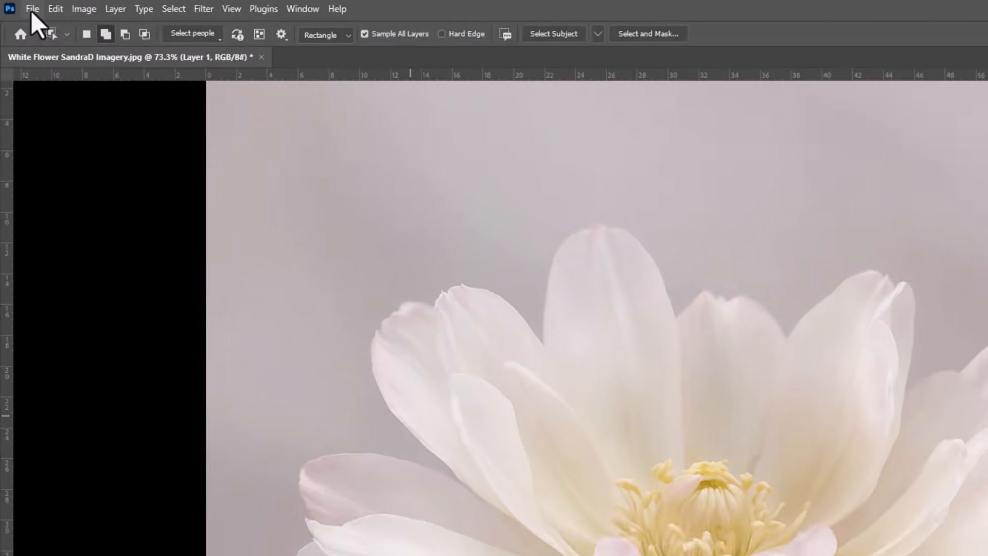
Place the texture file Pistachio SandraD Imagery.jpg as an embedded image above Layer 1.
{"action": "left_click", "coordinate": [17, 4]}
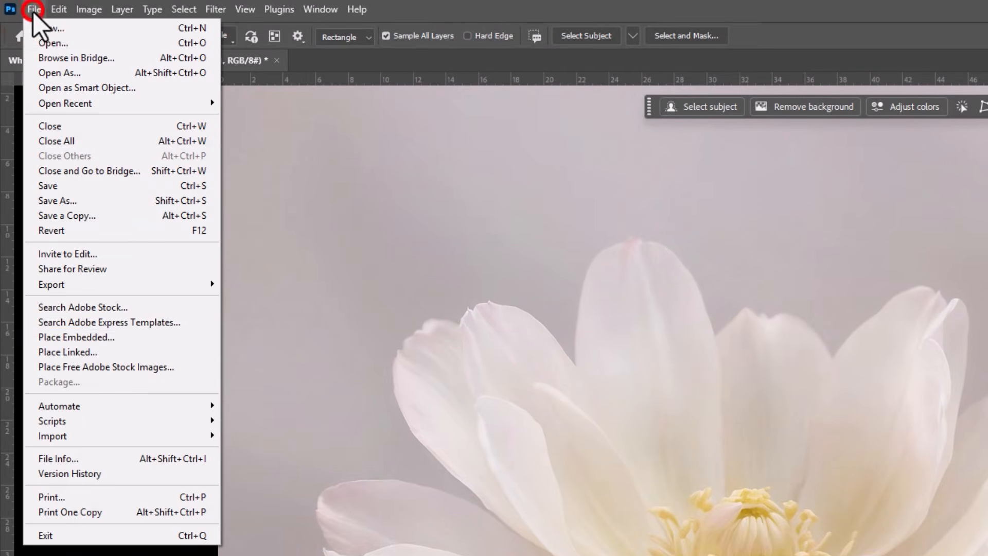
{"action": "left_click", "coordinate": [65, 337]}
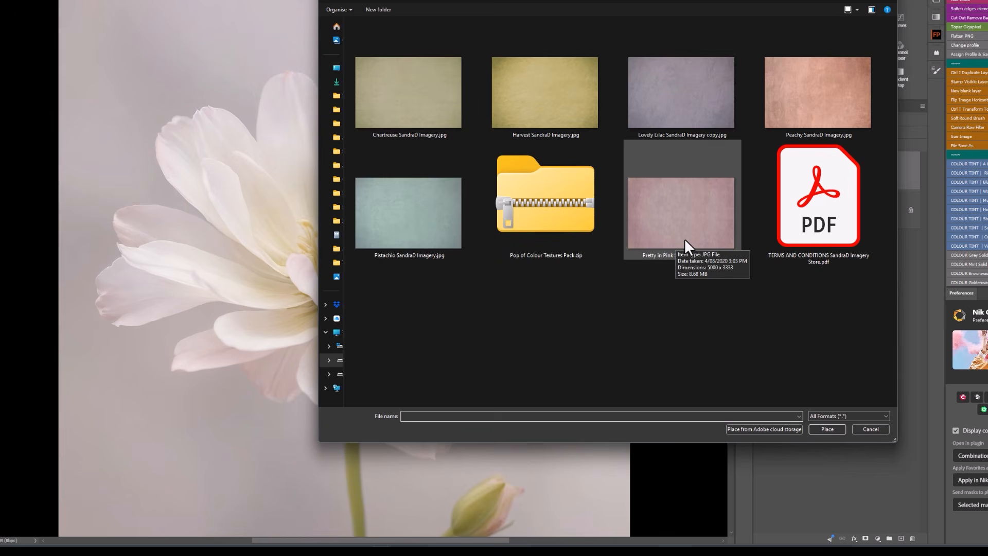
{"action": "left_click", "coordinate": [418, 218]}
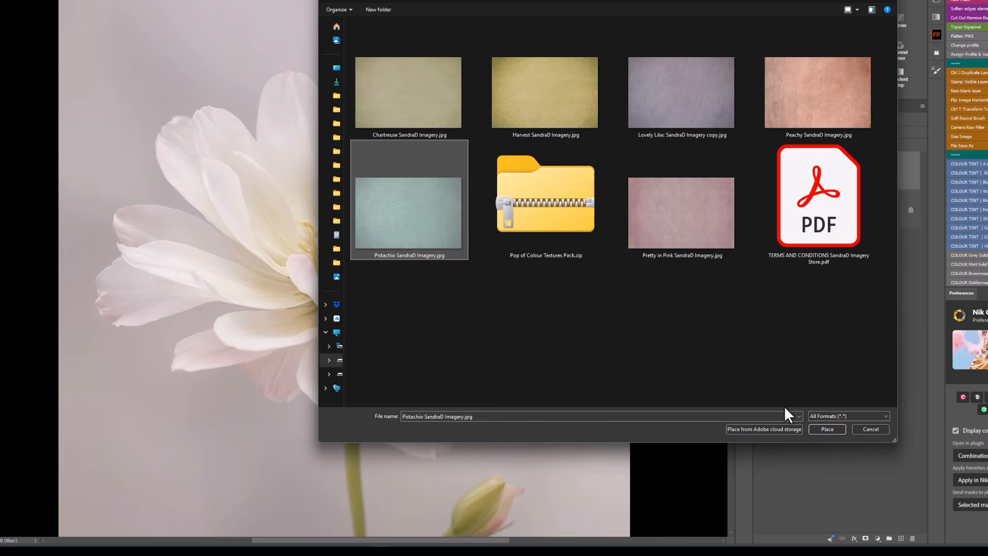
{"action": "left_click", "coordinate": [826, 429]}
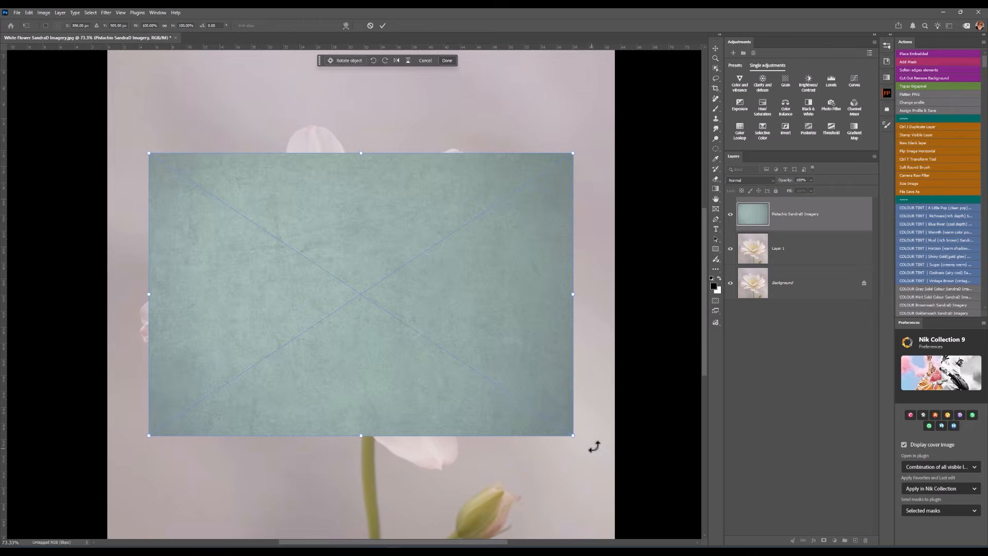
Stretch the placed Pistachio texture non-proportionally to cover the whole canvas and commit the transform.
{"action": "scroll", "coordinate": [594, 447], "scroll_direction": "down", "scroll_amount": 2}
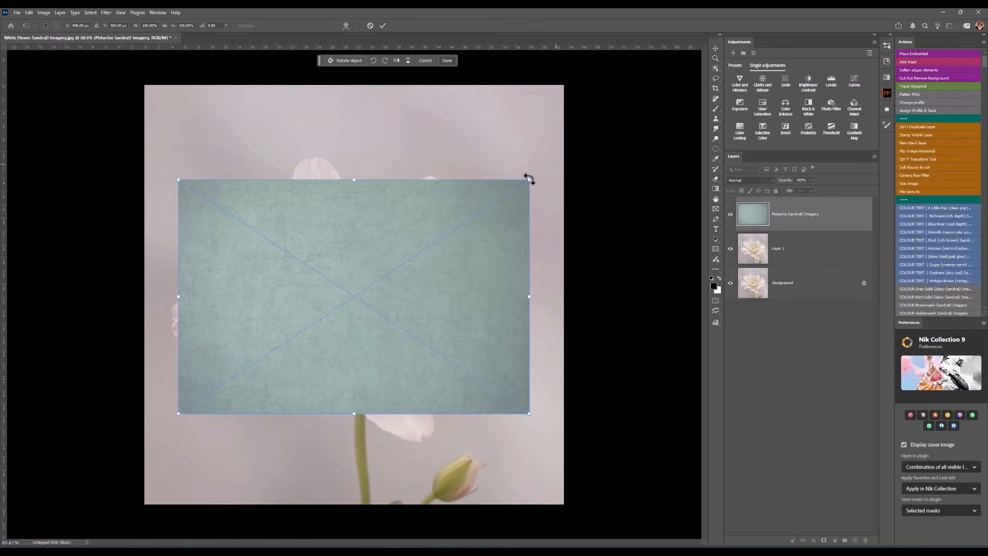
{"action": "left_click_drag", "start_coordinate": [530, 178], "coordinate": [562, 86]}
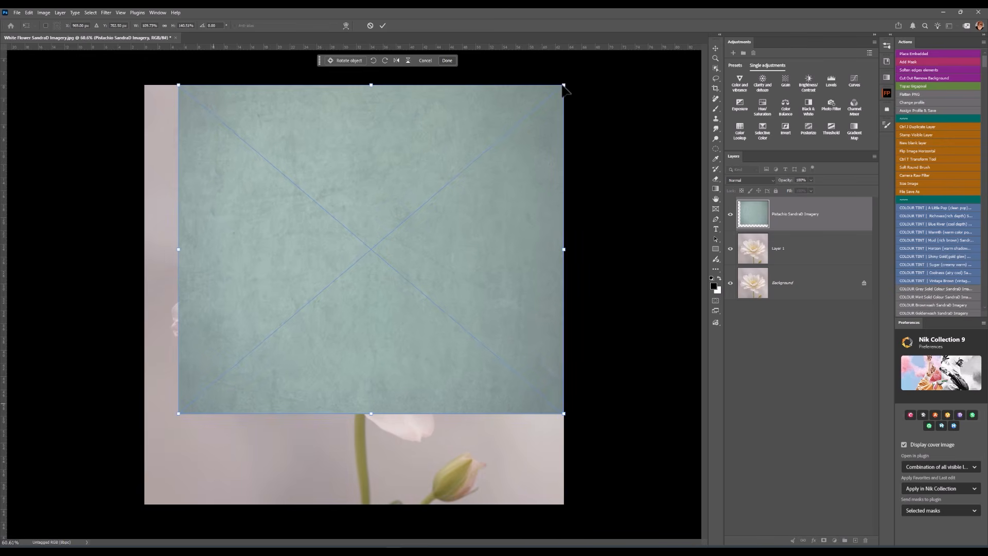
{"action": "left_click_drag", "start_coordinate": [185, 409], "coordinate": [145, 504]}
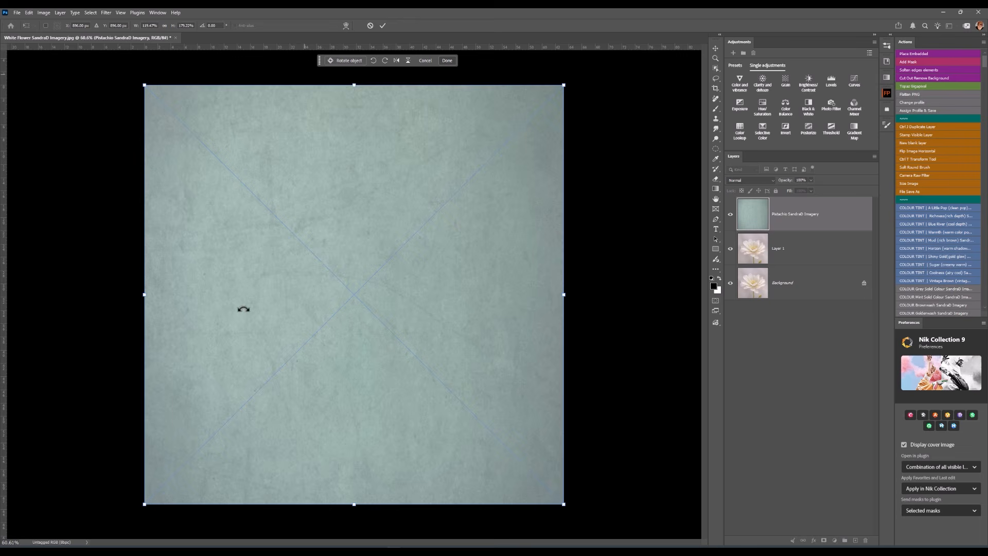
{"action": "left_click", "coordinate": [382, 25]}
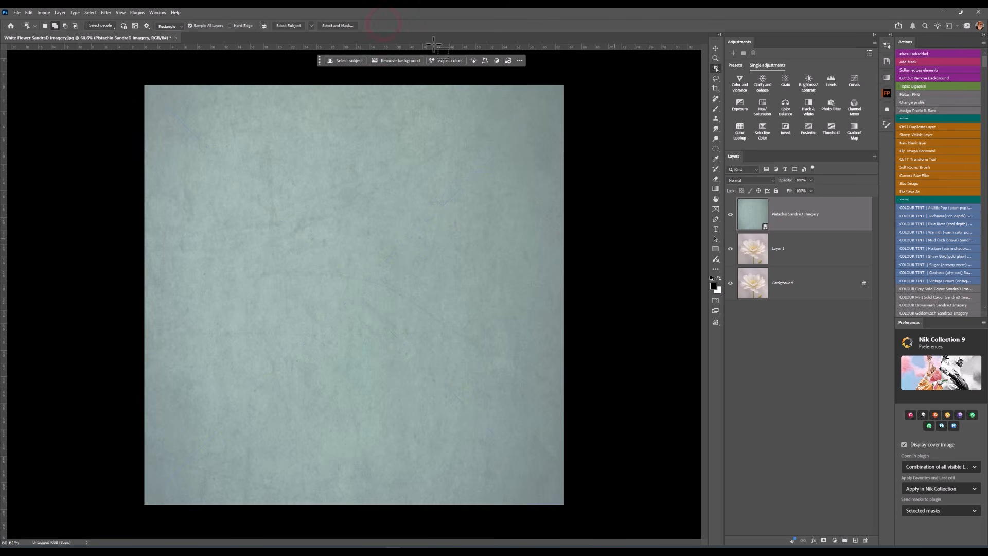
Preview blend modes for the Pistachio texture layer and set it to Overlay.
{"action": "left_click", "coordinate": [760, 178]}
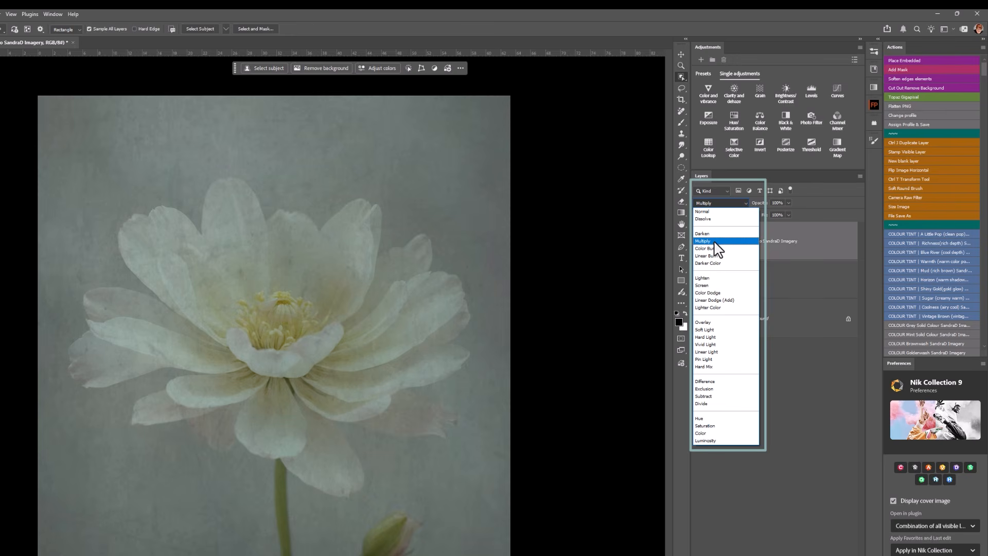
{"action": "key", "text": "Up"}
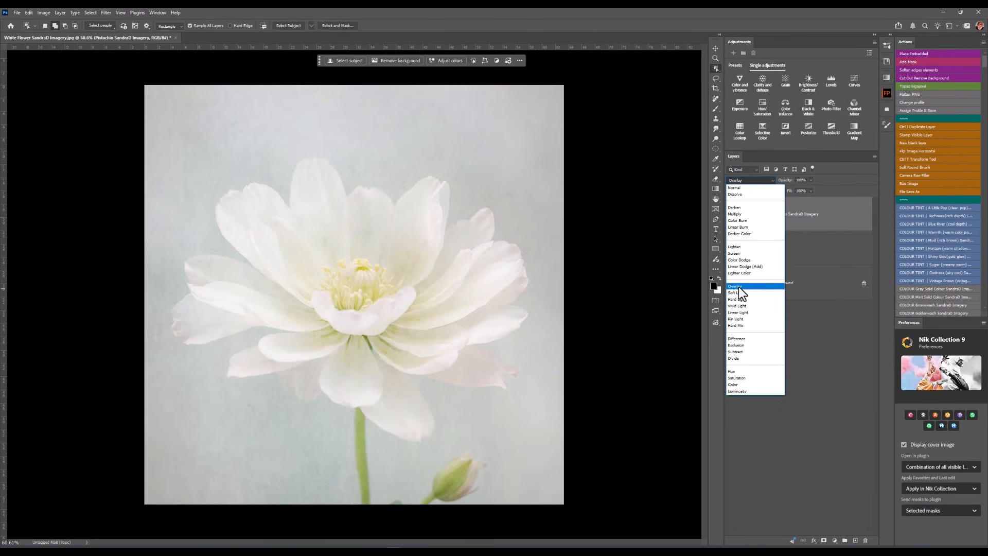
{"action": "left_click", "coordinate": [739, 286]}
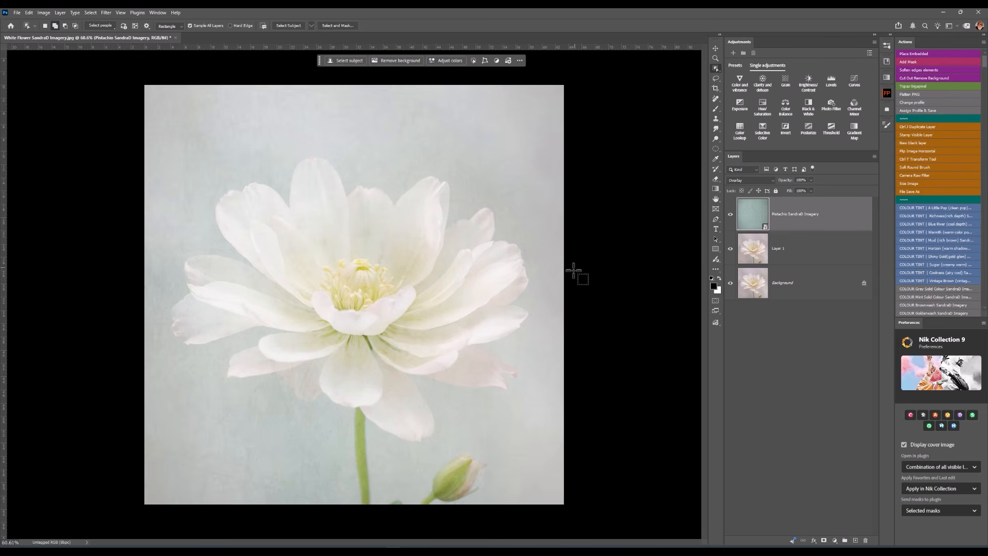
Add a layer mask to the Pistachio texture layer and select the flower head with a rectangle.
{"action": "left_click", "coordinate": [824, 541]}
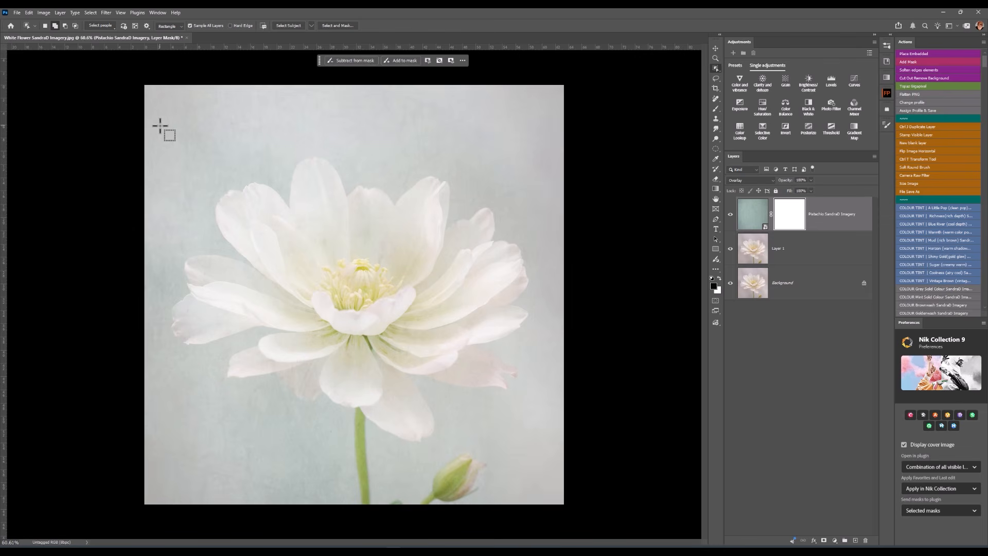
{"action": "left_click_drag", "start_coordinate": [160, 125], "coordinate": [561, 447]}
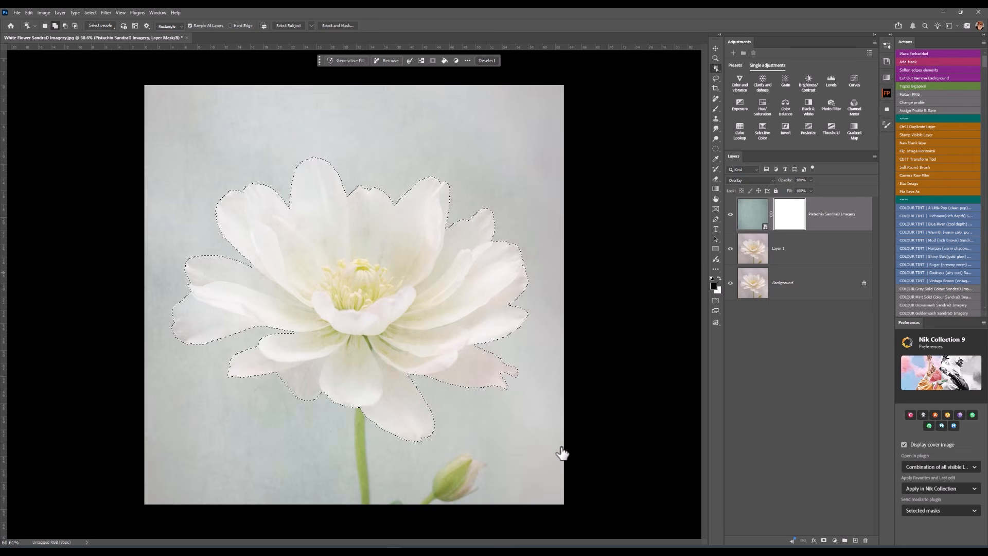
Try painting black over the selected flower on the texture's mask with the Brush at 40% opacity, and undo the strokes.
{"action": "left_click", "coordinate": [715, 108]}
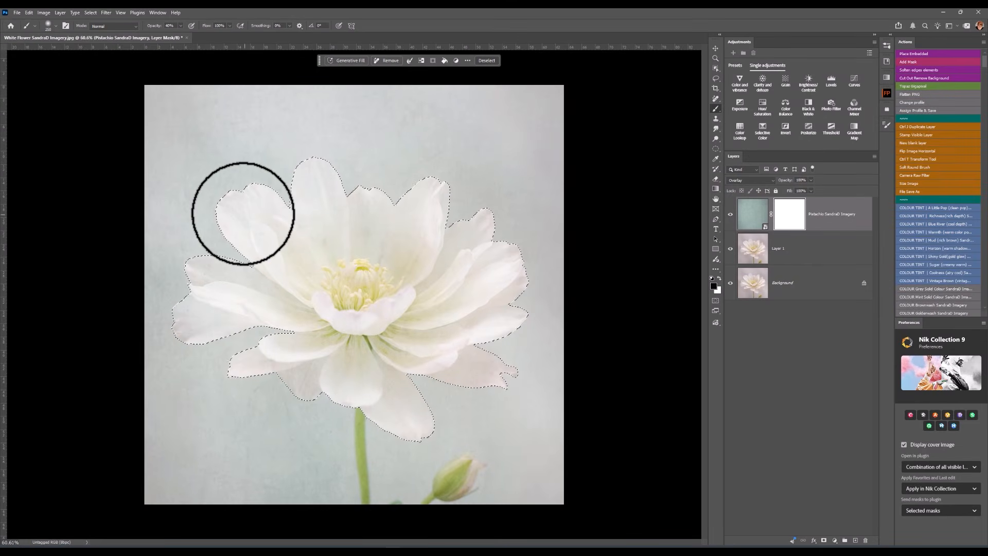
{"action": "mouse_move", "coordinate": [240, 211]}
{"action": "left_mouse_down"}
{"action": "mouse_move", "coordinate": [306, 273]}
{"action": "mouse_move", "coordinate": [328, 268]}
{"action": "mouse_move", "coordinate": [284, 222]}
{"action": "mouse_move", "coordinate": [328, 250]}
{"action": "mouse_move", "coordinate": [325, 185]}
{"action": "mouse_move", "coordinate": [365, 282]}
{"action": "mouse_move", "coordinate": [369, 214]}
{"action": "mouse_move", "coordinate": [395, 273]}
{"action": "mouse_move", "coordinate": [428, 202]}
{"action": "mouse_move", "coordinate": [402, 285]}
{"action": "mouse_move", "coordinate": [470, 249]}
{"action": "mouse_move", "coordinate": [353, 305]}
{"action": "mouse_move", "coordinate": [444, 310]}
{"action": "mouse_move", "coordinate": [431, 323]}
{"action": "mouse_move", "coordinate": [469, 348]}
{"action": "mouse_move", "coordinate": [405, 343]}
{"action": "mouse_move", "coordinate": [407, 390]}
{"action": "mouse_move", "coordinate": [374, 369]}
{"action": "mouse_move", "coordinate": [269, 356]}
{"action": "mouse_move", "coordinate": [321, 310]}
{"action": "mouse_move", "coordinate": [233, 311]}
{"action": "mouse_move", "coordinate": [205, 319]}
{"action": "mouse_move", "coordinate": [184, 376]}
{"action": "mouse_move", "coordinate": [198, 343]}
{"action": "mouse_move", "coordinate": [190, 378]}
{"action": "left_mouse_up"}
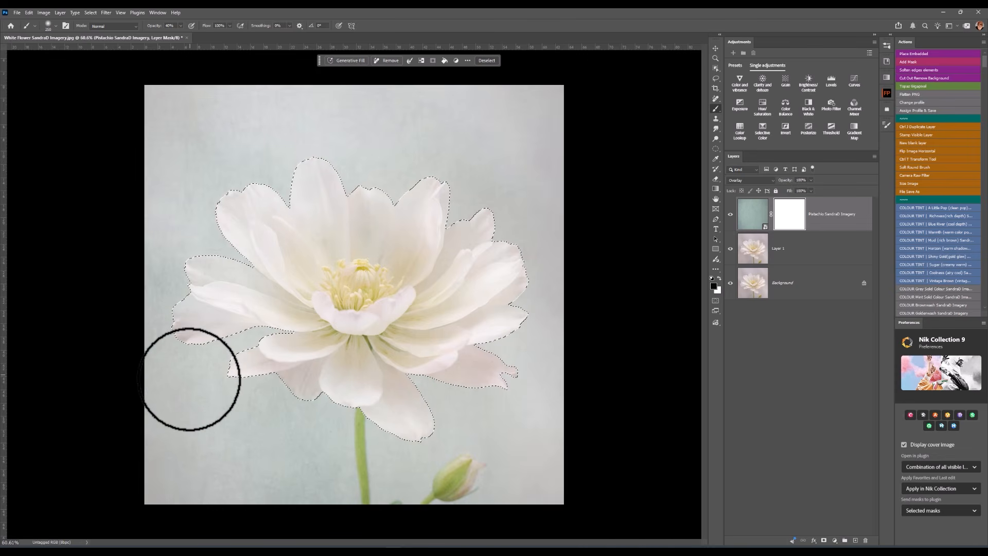
{"action": "mouse_move", "coordinate": [189, 378]}
{"action": "left_mouse_down"}
{"action": "mouse_move", "coordinate": [313, 191]}
{"action": "mouse_move", "coordinate": [299, 218]}
{"action": "mouse_move", "coordinate": [250, 229]}
{"action": "mouse_move", "coordinate": [214, 288]}
{"action": "mouse_move", "coordinate": [237, 307]}
{"action": "mouse_move", "coordinate": [330, 311]}
{"action": "mouse_move", "coordinate": [378, 367]}
{"action": "mouse_move", "coordinate": [389, 364]}
{"action": "mouse_move", "coordinate": [401, 301]}
{"action": "mouse_move", "coordinate": [433, 373]}
{"action": "mouse_move", "coordinate": [489, 385]}
{"action": "left_mouse_up"}
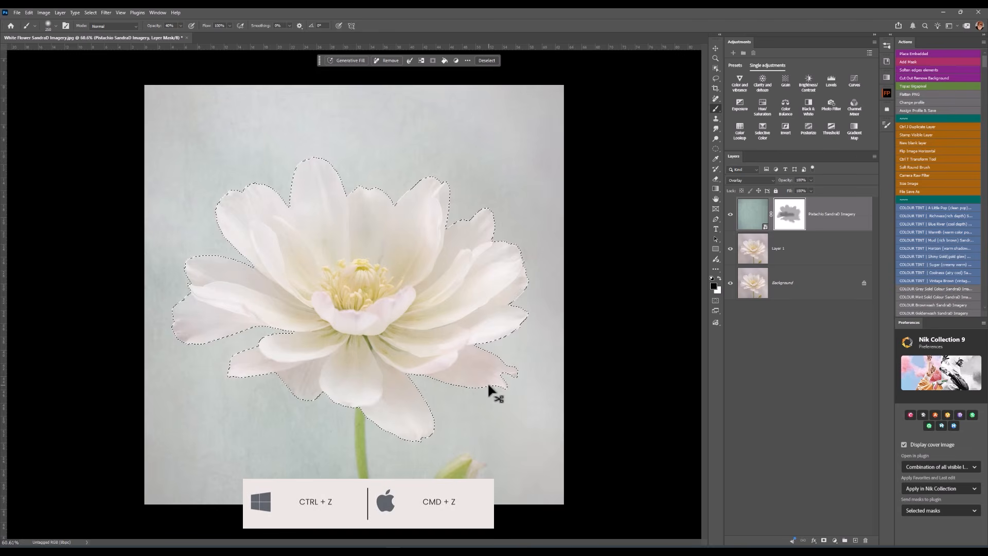
{"action": "key", "text": "ctrl+z"}
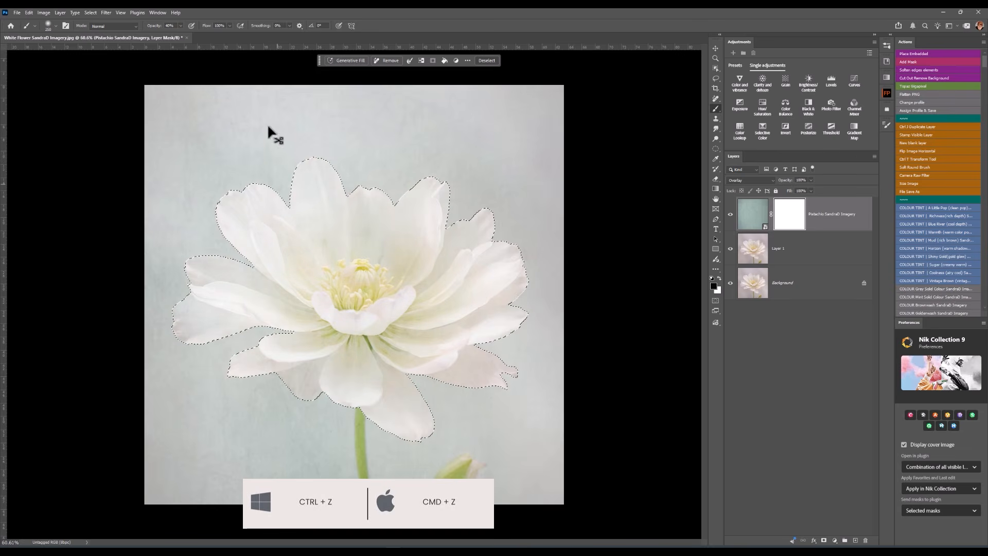
Lower the Brush opacity to 34%, paint black over the selected flower head on the Pistachio texture's mask, and deselect.
{"action": "left_click", "coordinate": [180, 24]}
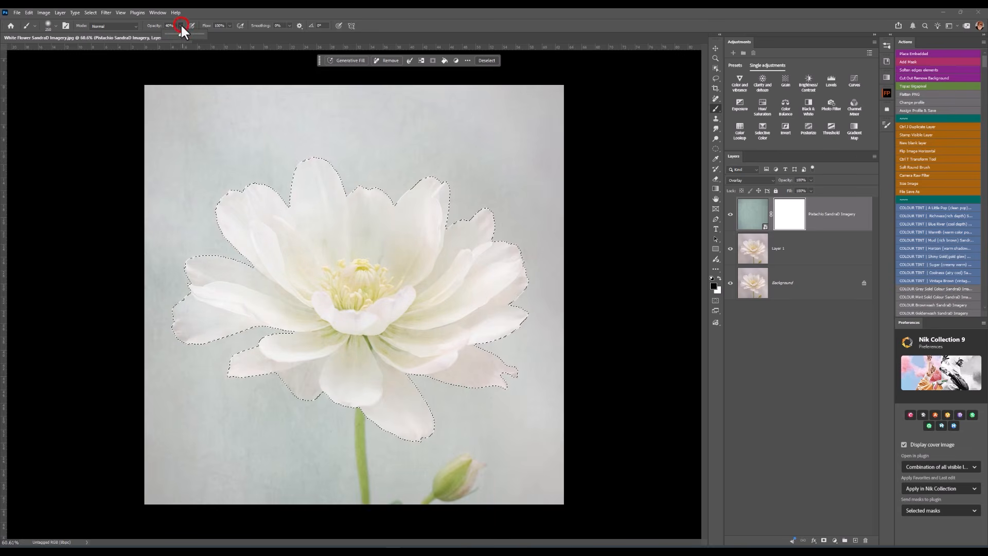
{"action": "left_click_drag", "start_coordinate": [177, 33], "coordinate": [175, 33]}
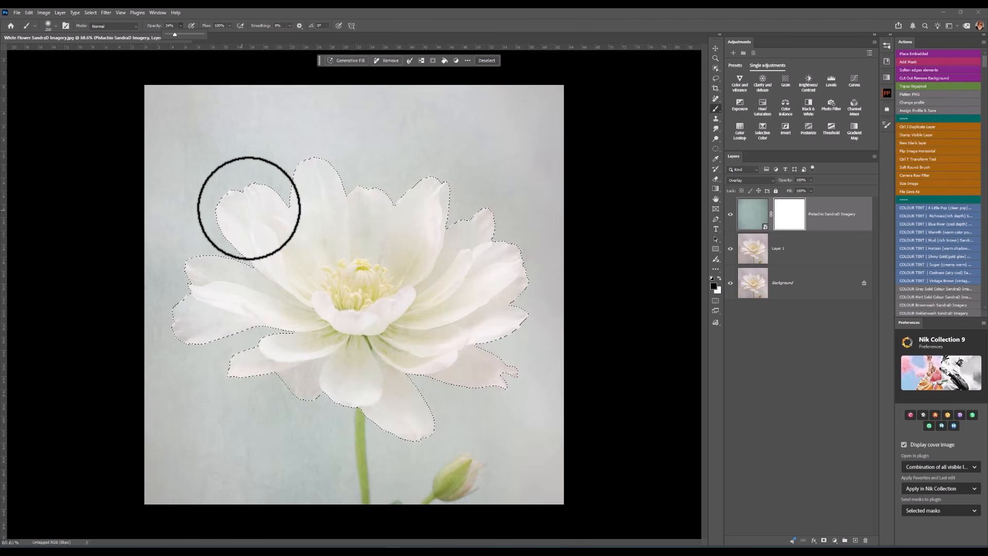
{"action": "mouse_move", "coordinate": [248, 208]}
{"action": "left_mouse_down"}
{"action": "mouse_move", "coordinate": [322, 187]}
{"action": "mouse_move", "coordinate": [355, 278]}
{"action": "mouse_move", "coordinate": [395, 223]}
{"action": "mouse_move", "coordinate": [403, 240]}
{"action": "mouse_move", "coordinate": [470, 253]}
{"action": "mouse_move", "coordinate": [428, 313]}
{"action": "mouse_move", "coordinate": [480, 364]}
{"action": "mouse_move", "coordinate": [391, 401]}
{"action": "mouse_move", "coordinate": [292, 347]}
{"action": "mouse_move", "coordinate": [312, 316]}
{"action": "left_mouse_up"}
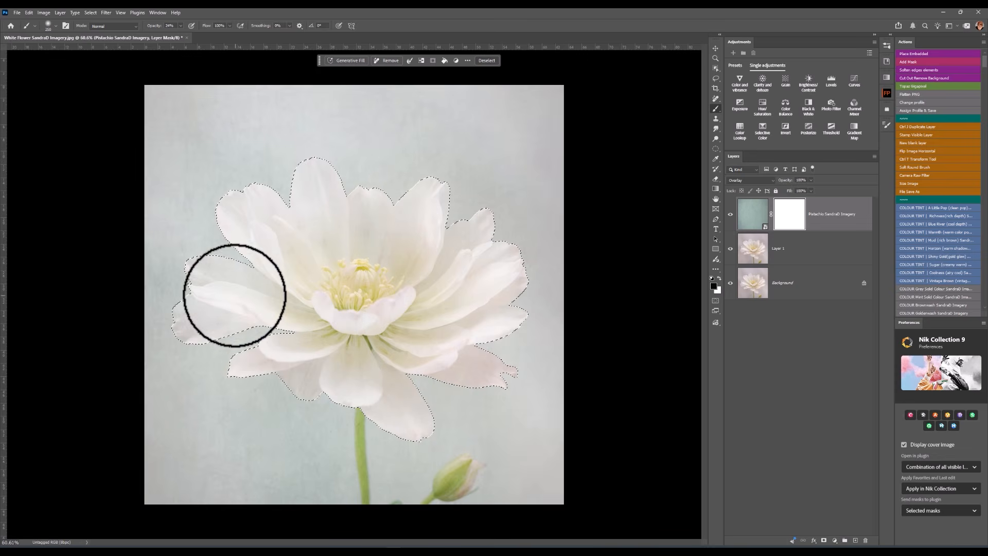
{"action": "mouse_move", "coordinate": [472, 291]}
{"action": "left_mouse_down"}
{"action": "mouse_move", "coordinate": [501, 347]}
{"action": "mouse_move", "coordinate": [419, 302]}
{"action": "mouse_move", "coordinate": [445, 309]}
{"action": "left_mouse_up"}
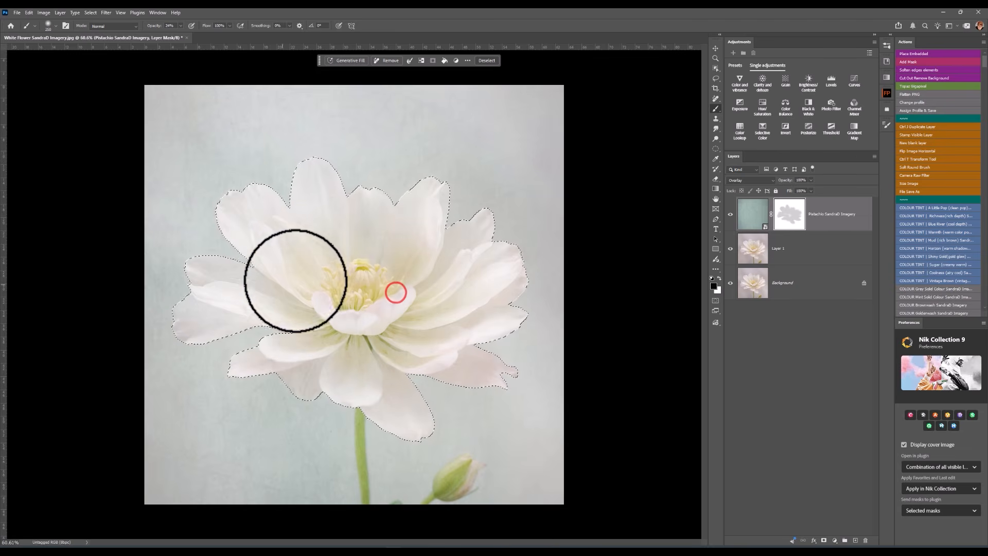
{"action": "left_click_drag", "start_coordinate": [303, 308], "coordinate": [312, 298]}
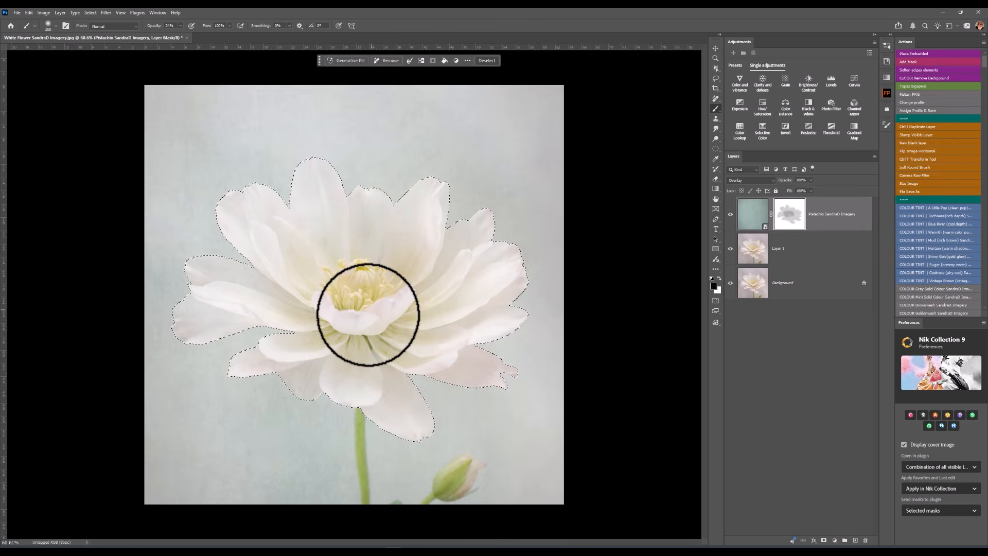
{"action": "scroll", "coordinate": [470, 307], "scroll_direction": "up", "scroll_amount": 2}
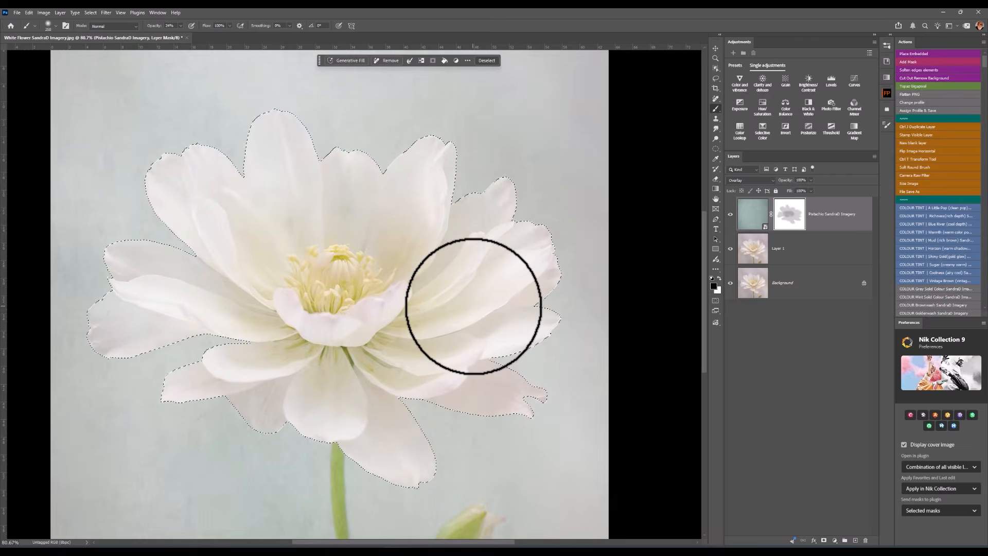
{"action": "scroll", "coordinate": [473, 307], "scroll_direction": "up", "scroll_amount": 1}
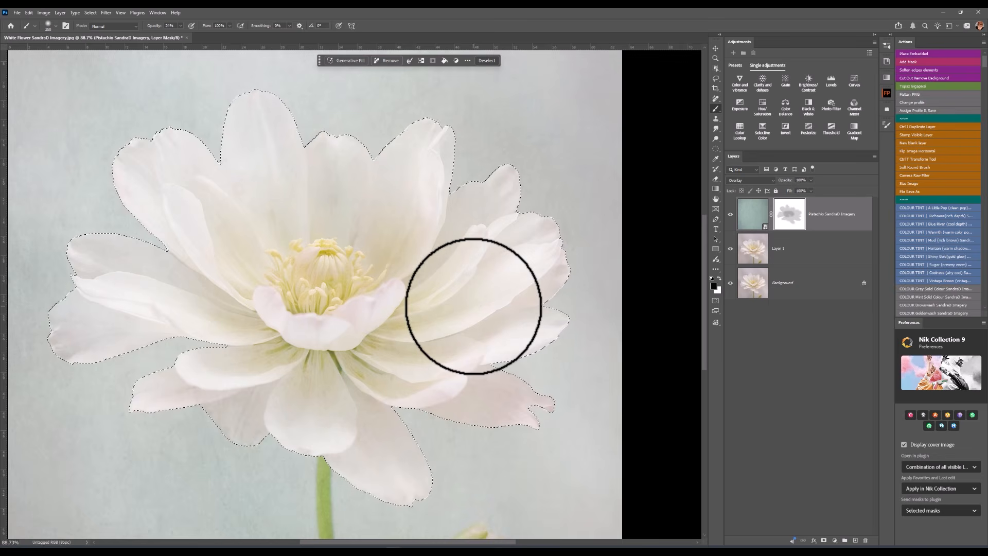
{"action": "scroll", "coordinate": [474, 306], "scroll_direction": "down", "scroll_amount": 3}
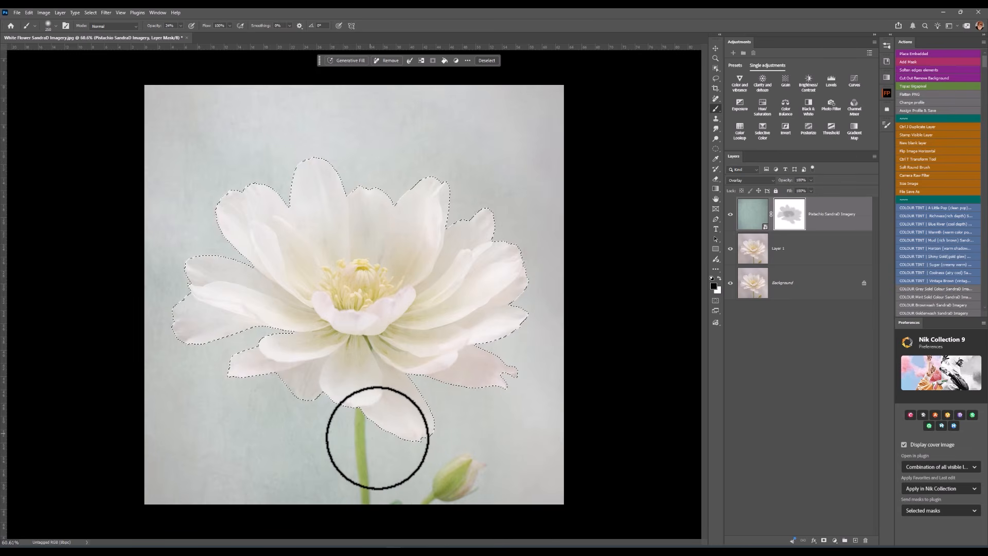
{"action": "key", "text": "ctrl+d"}
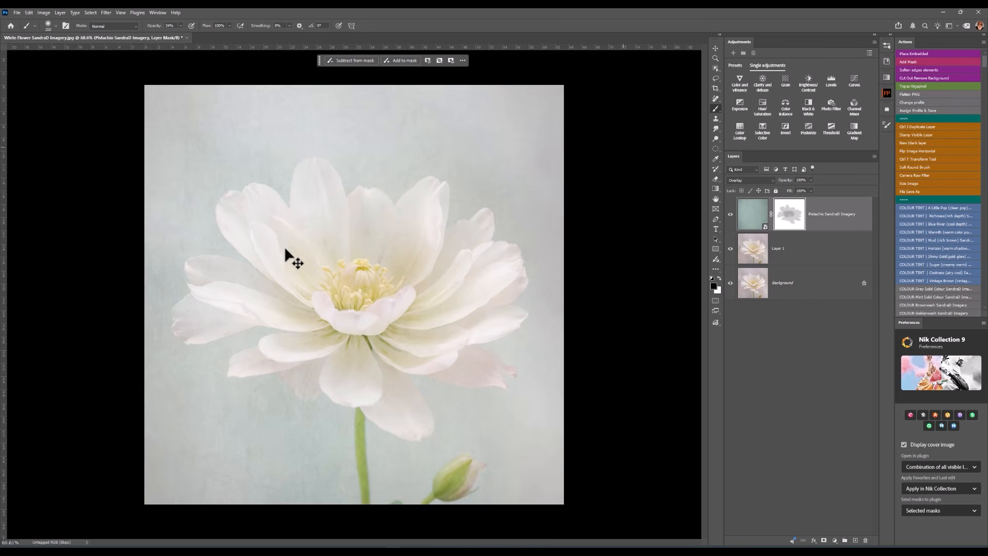
Select the flower's stem with a rectangle using Object Selection, brush black over it on the texture's mask, and deselect.
{"action": "left_click", "coordinate": [715, 67]}
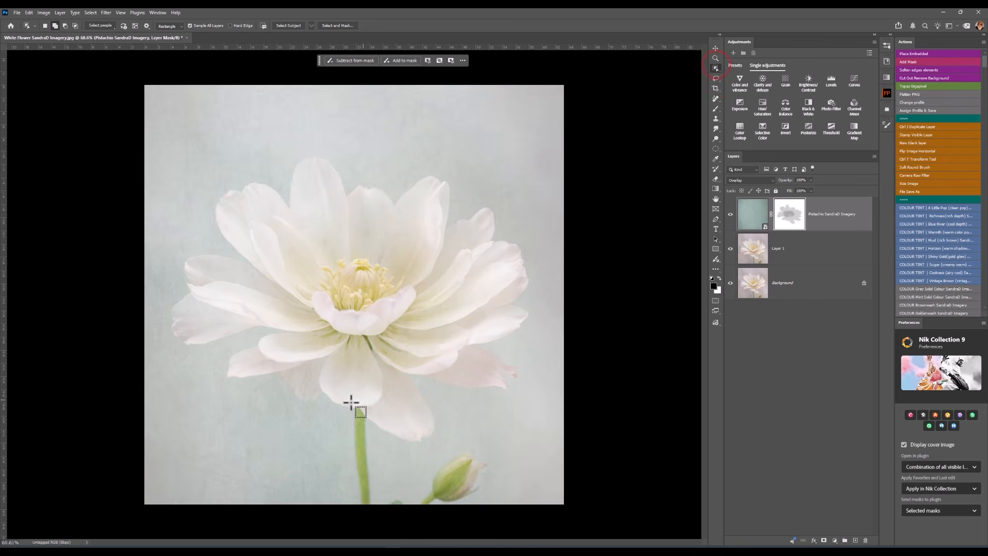
{"action": "left_click_drag", "start_coordinate": [351, 403], "coordinate": [380, 513]}
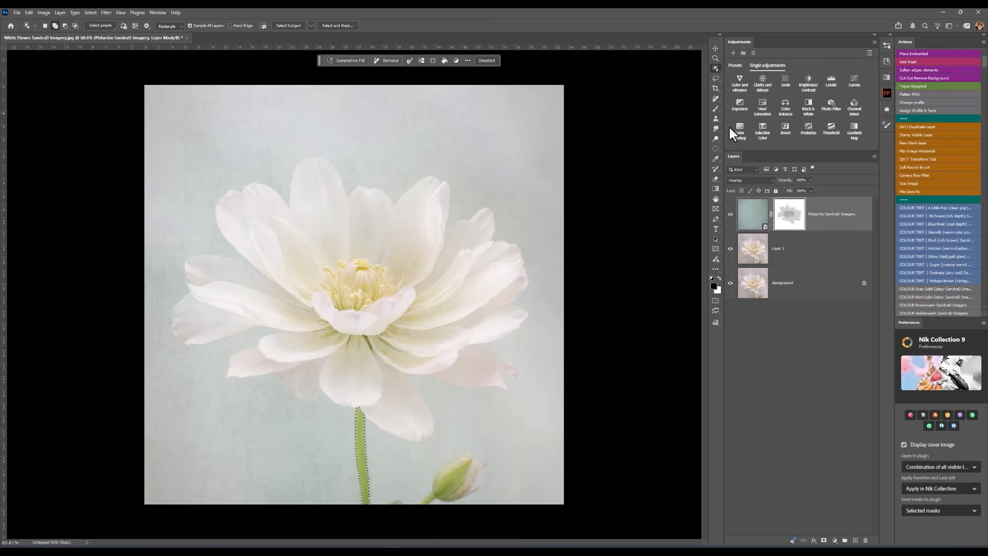
{"action": "left_click", "coordinate": [715, 108]}
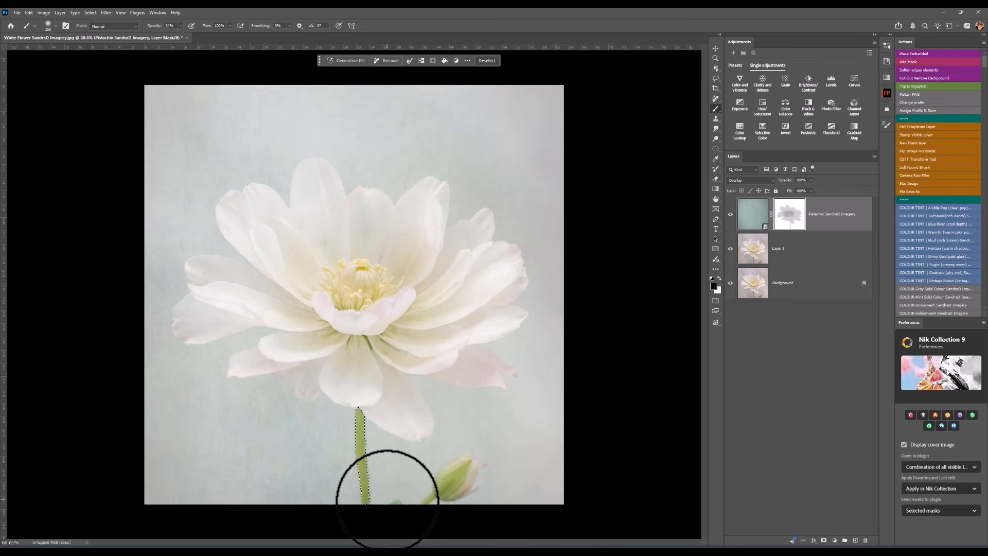
{"action": "key", "text": "ctrl+d"}
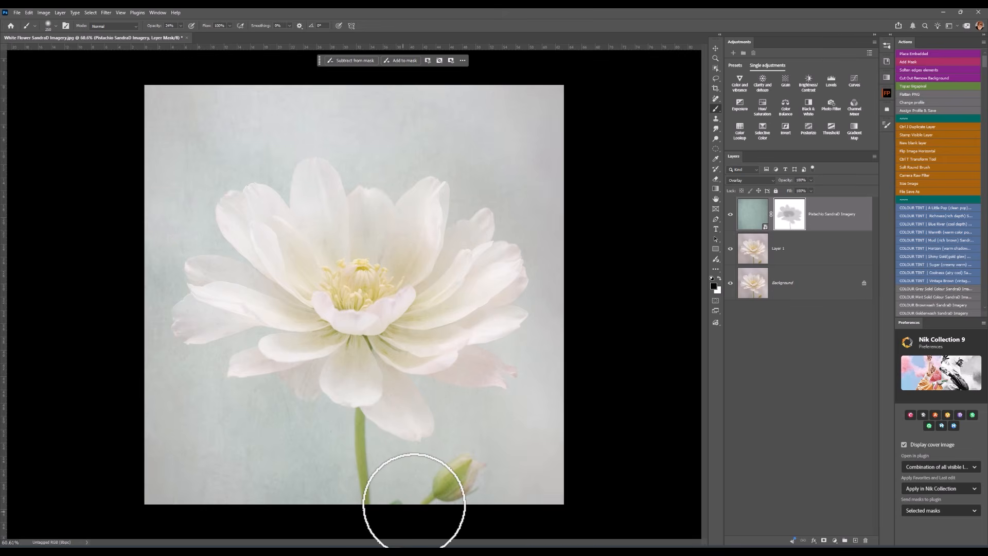
{"action": "scroll", "coordinate": [414, 505], "scroll_direction": "down", "scroll_amount": 3}
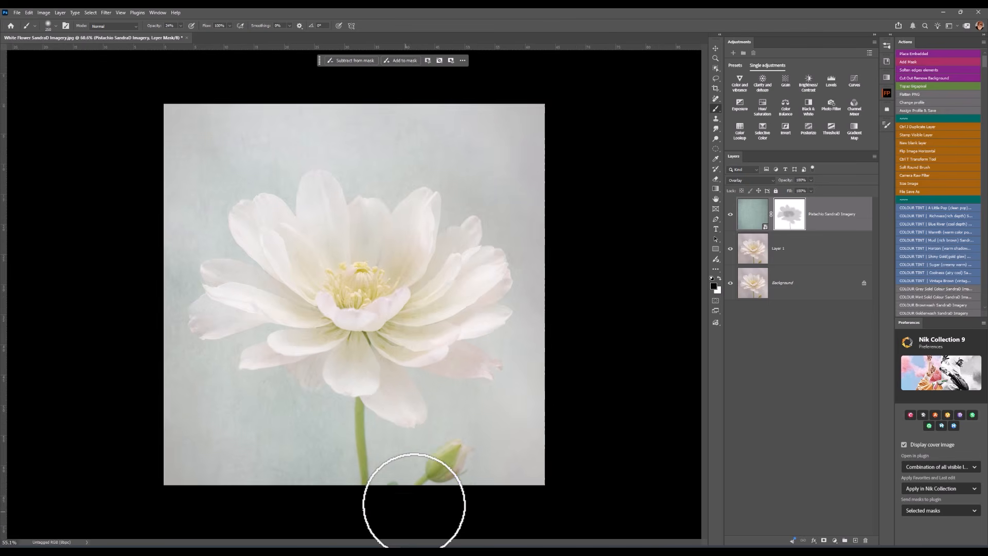